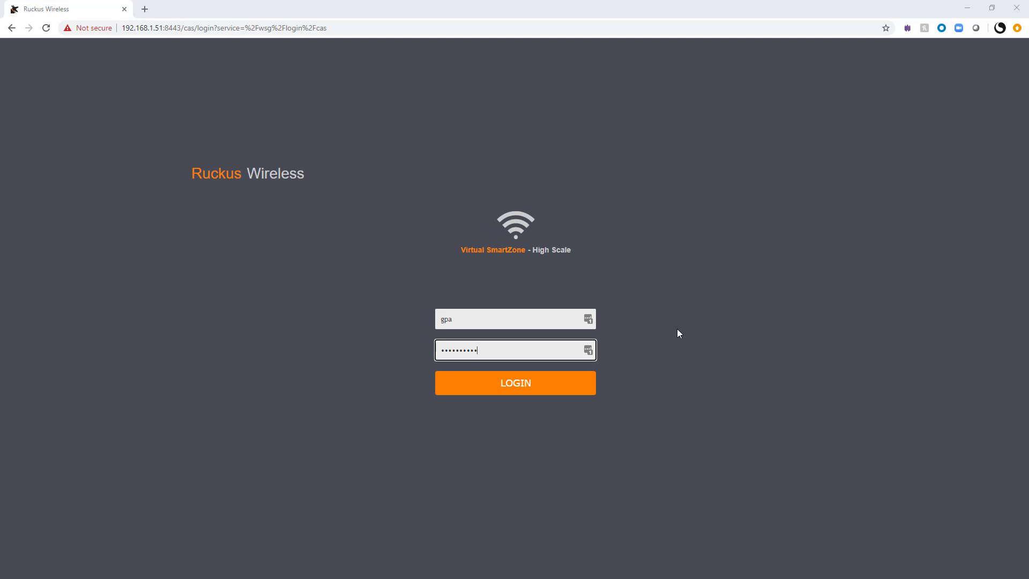
Step: Log in to SmartZone and open the Clients > Guests guest pass list
click(529, 388)
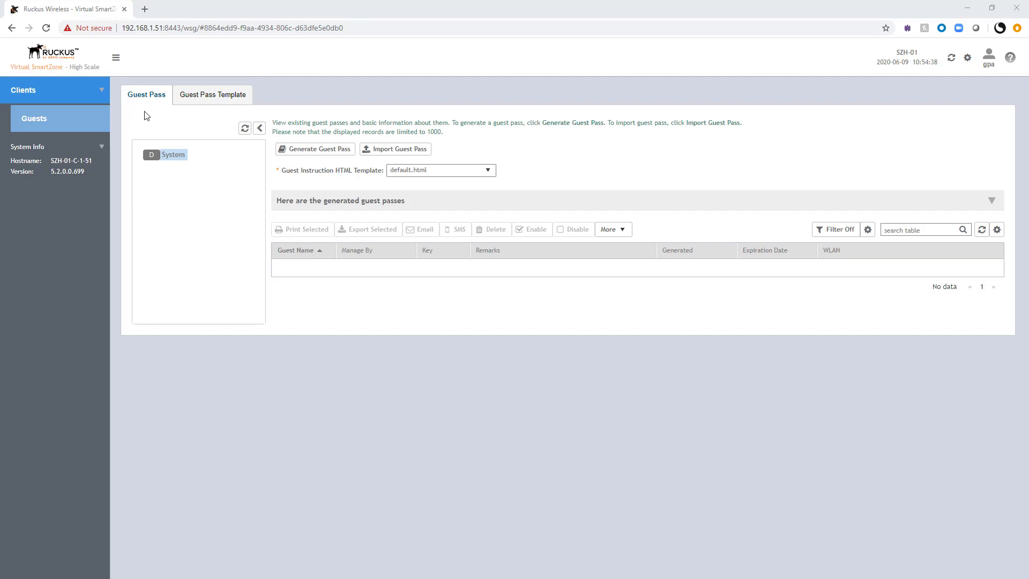
Step: Show the Guest Pass Template list, then bring the downloaded default (2).html page into view
click(198, 99)
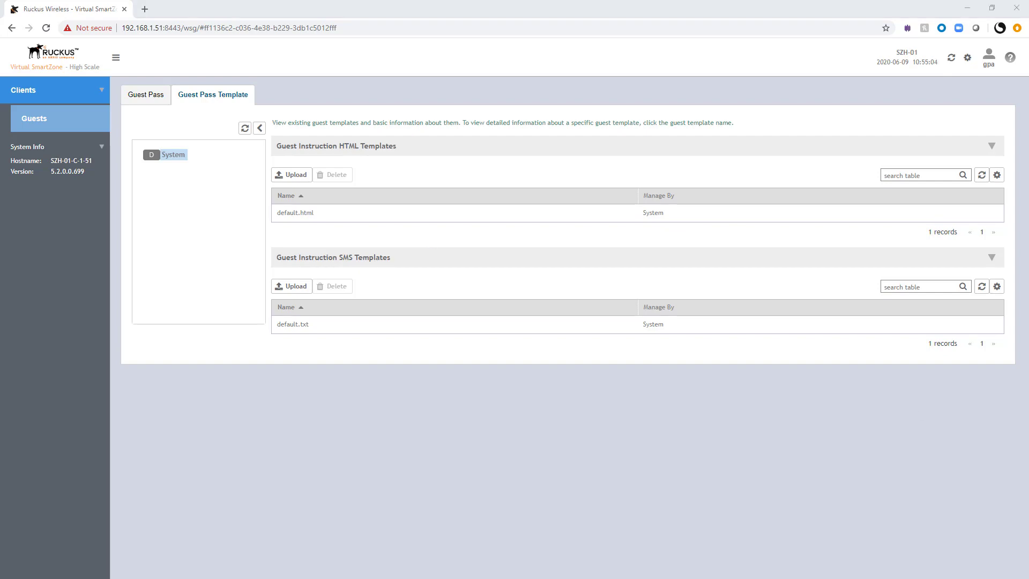
drag(1028, 27, 758, 101)
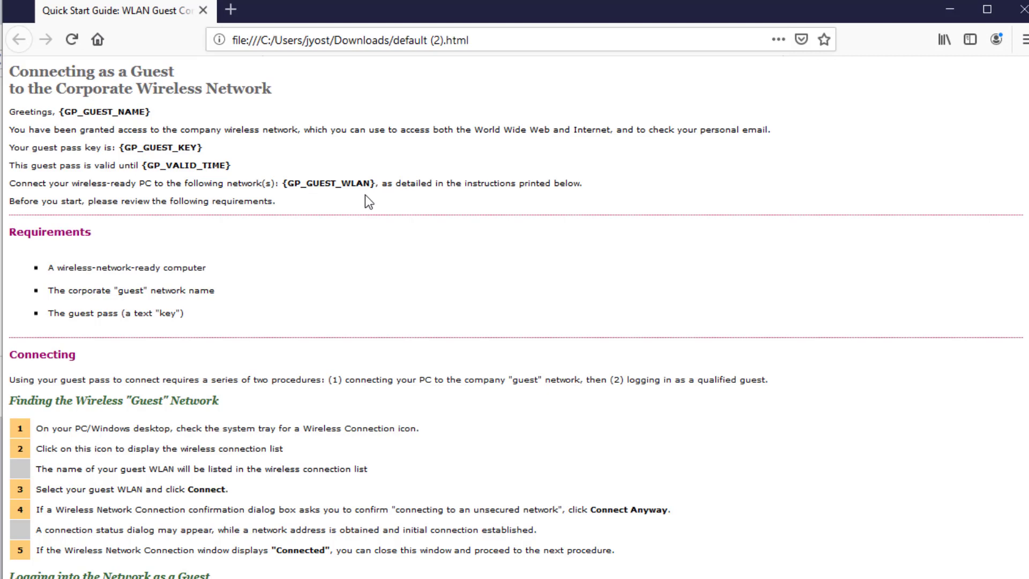
Step: Scroll down and back up through the default guest instruction page in Firefox
scroll(364, 209, down, 4)
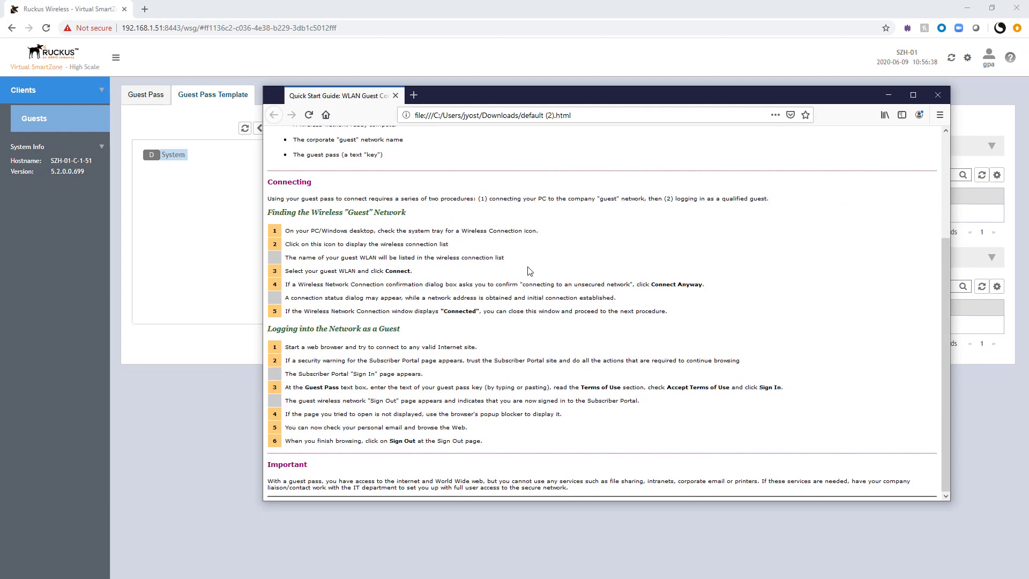
scroll(528, 272, up, 3)
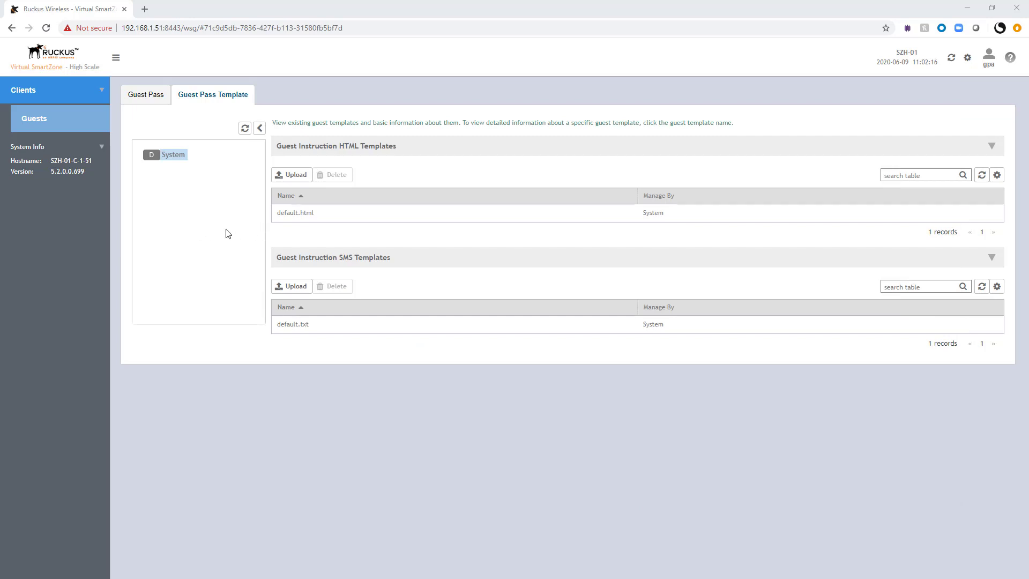
Step: Preview the default.html template and scroll through its contents
click(297, 213)
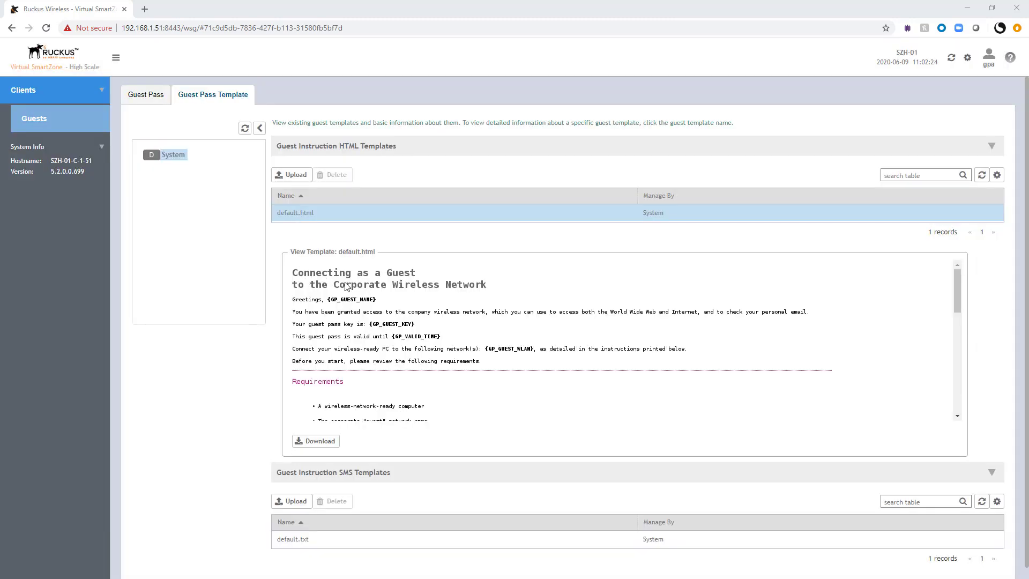
scroll(345, 286, down, 10)
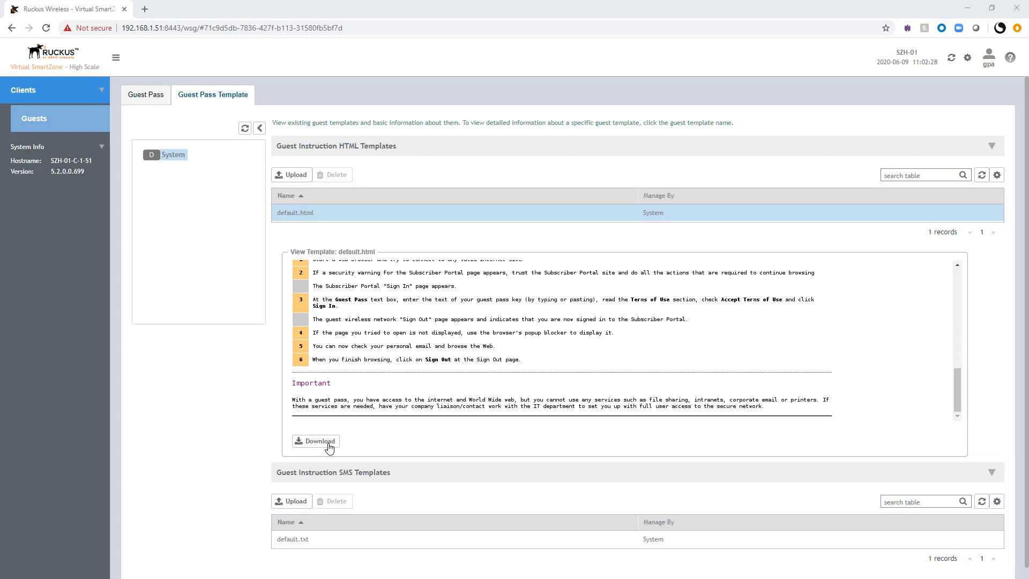
scroll(329, 448, down, 1)
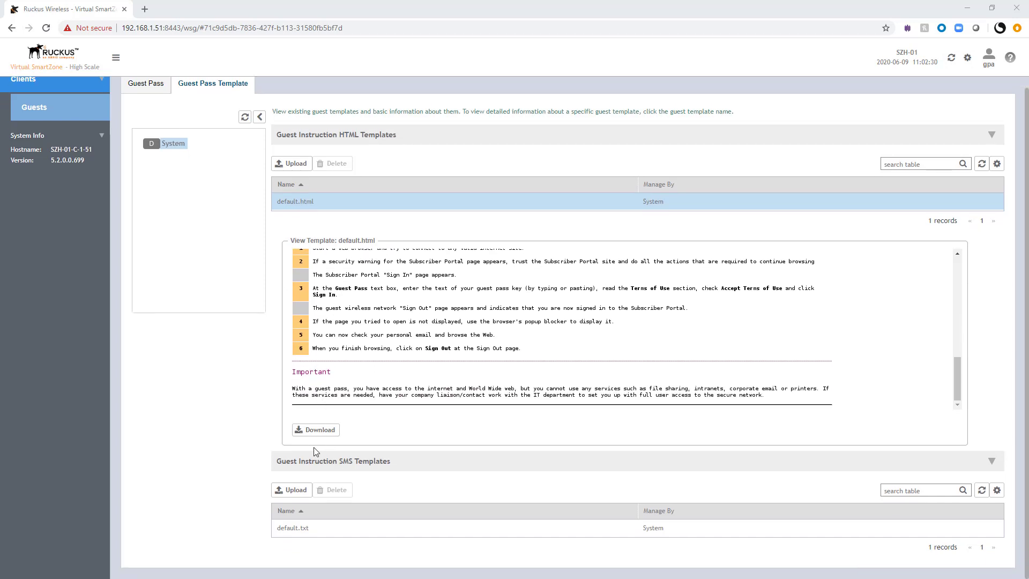
Step: Preview the default.txt SMS template and scroll through it
click(296, 529)
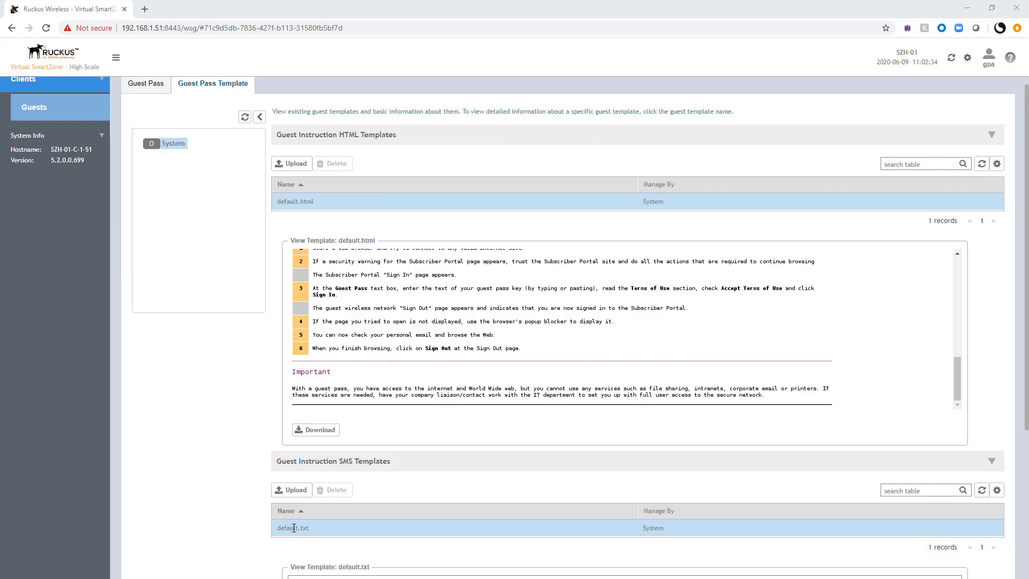
scroll(241, 466, down, 4)
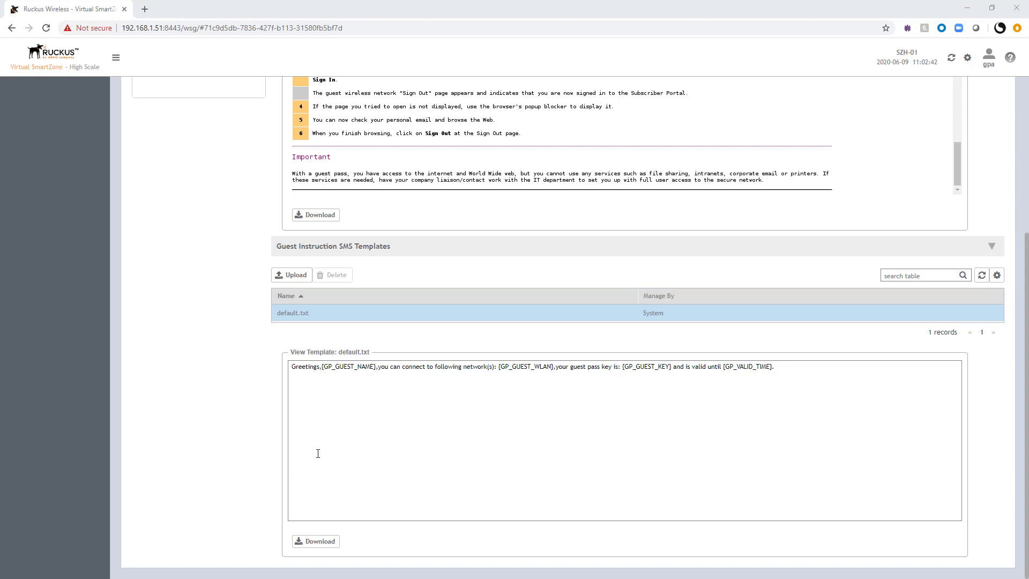
scroll(230, 456, up, 1)
scroll(230, 458, up, 2)
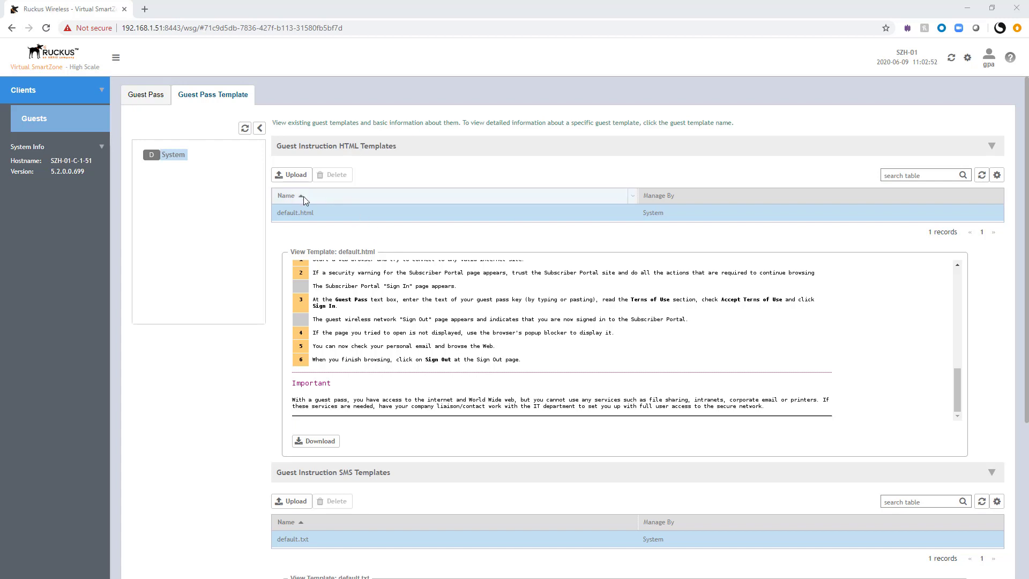
Step: Upload Custom3.html as a new HTML template named 'Custom'
click(296, 175)
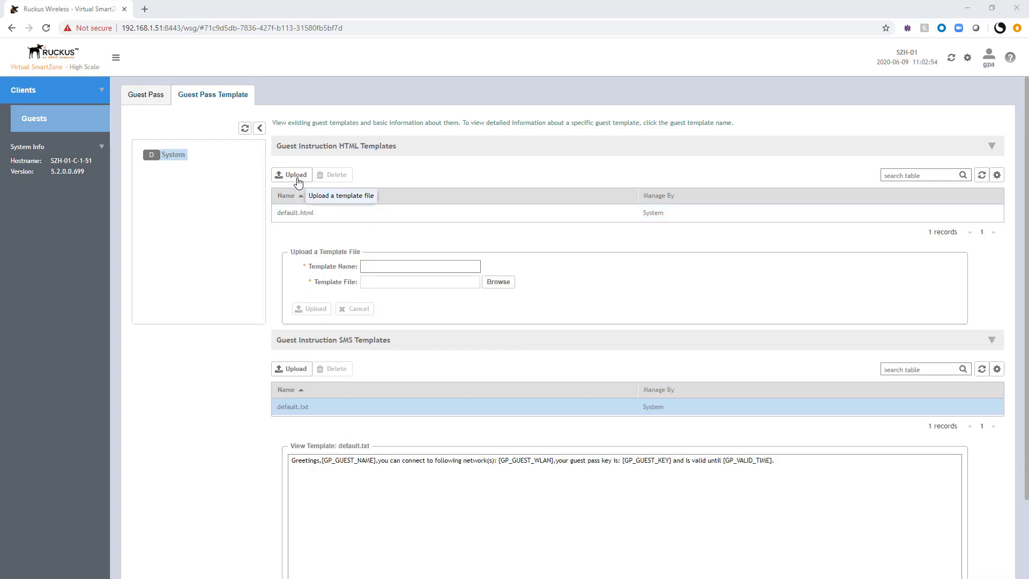
text(Custom)
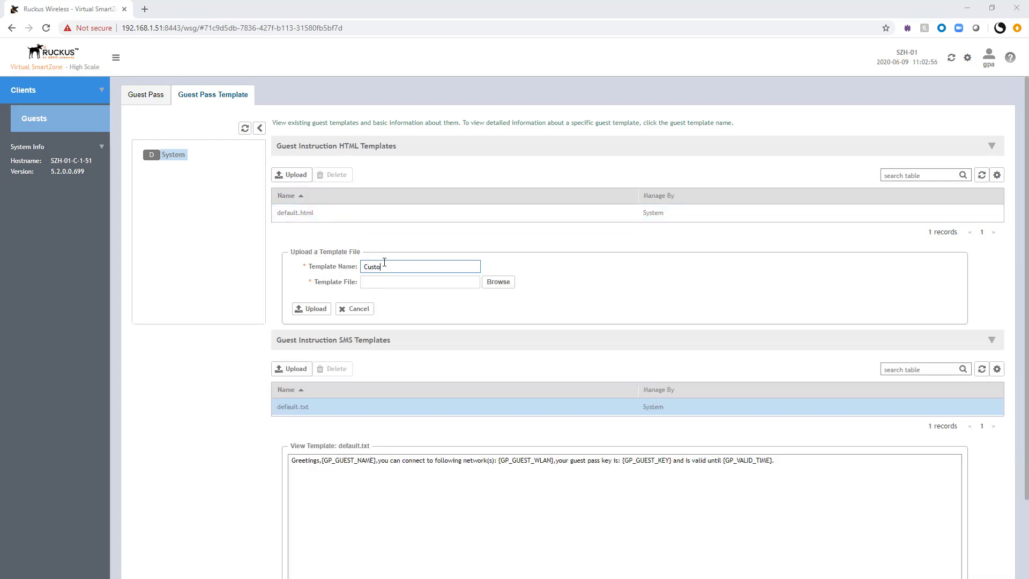
click(505, 282)
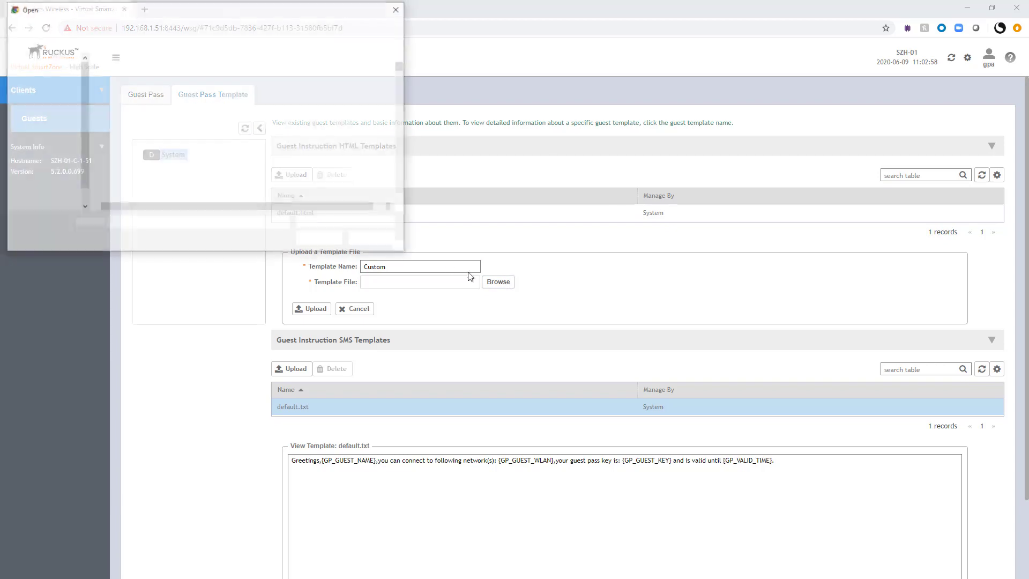
double_click(131, 74)
click(316, 310)
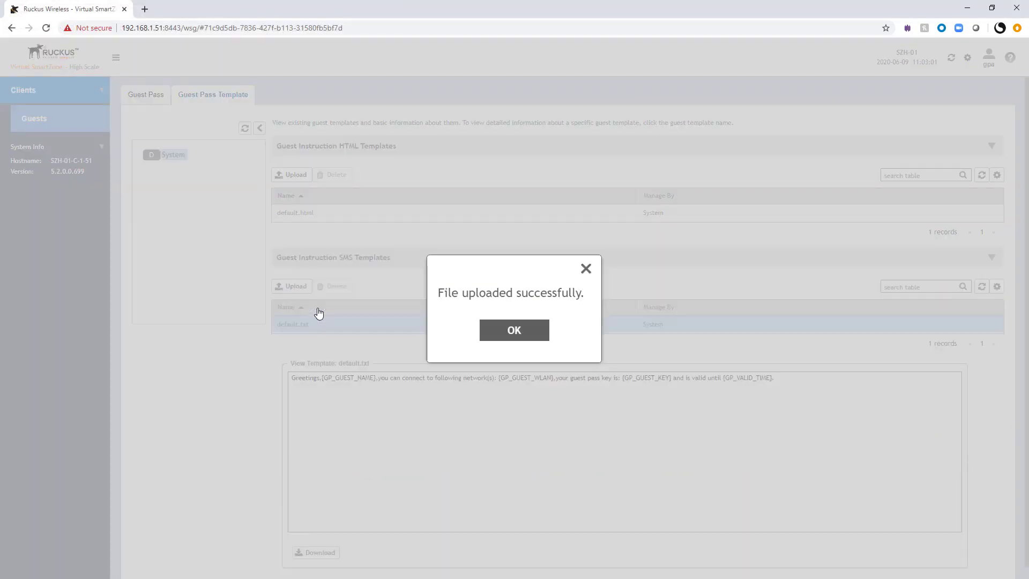
click(526, 333)
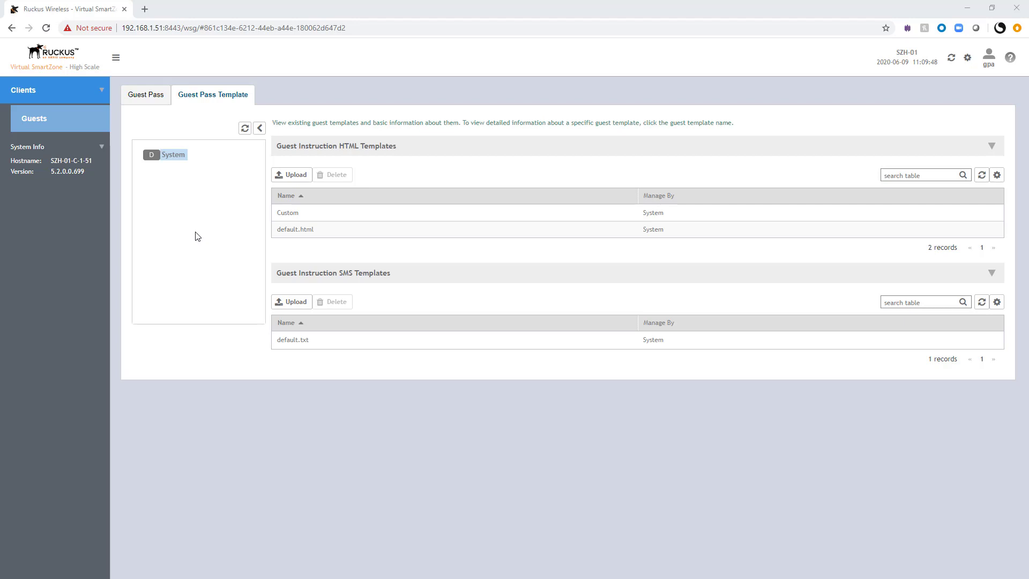
Step: Select default.html as the Guest Pass HTML template, then start a guest pass import
click(149, 100)
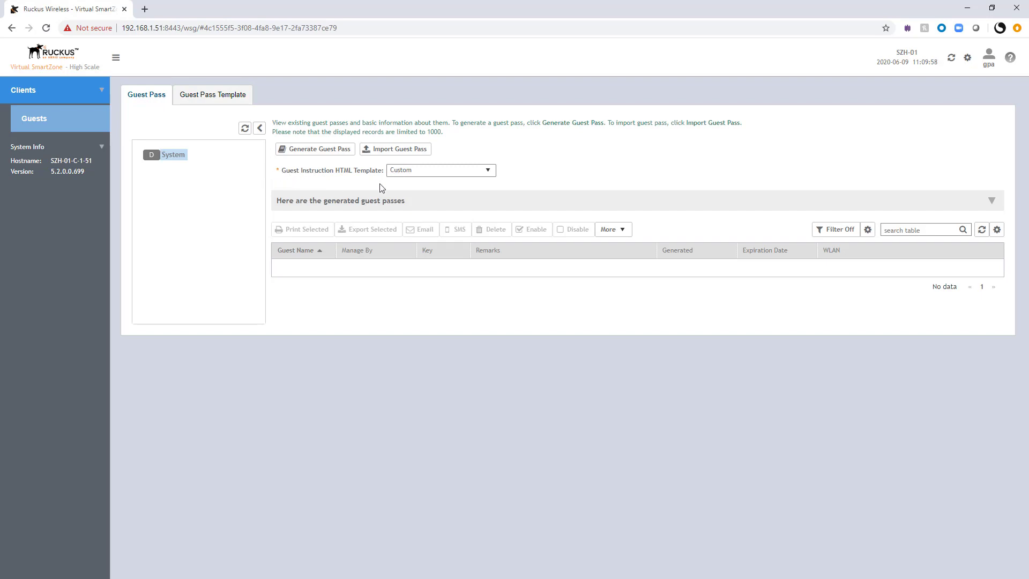
click(488, 172)
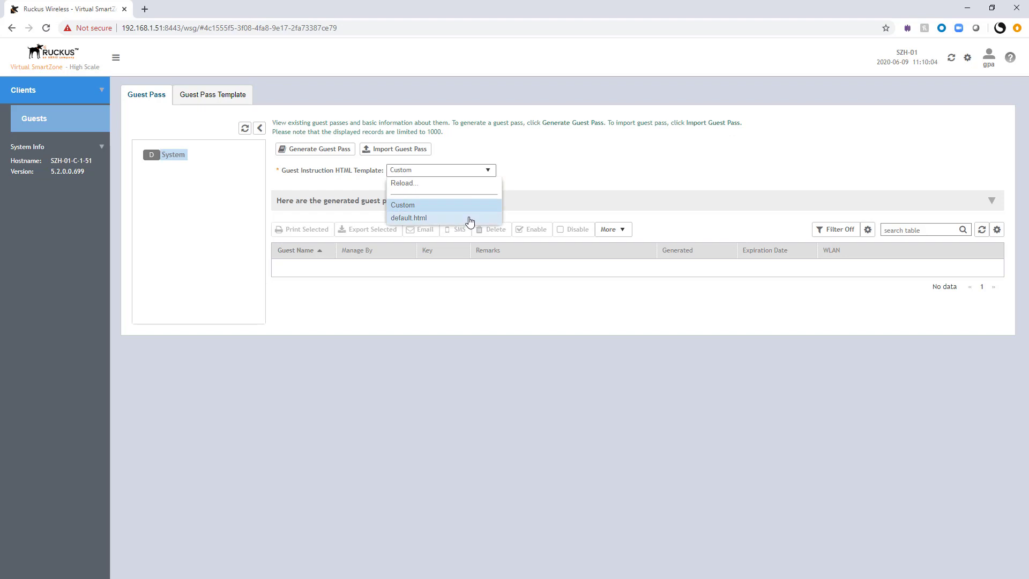
click(418, 220)
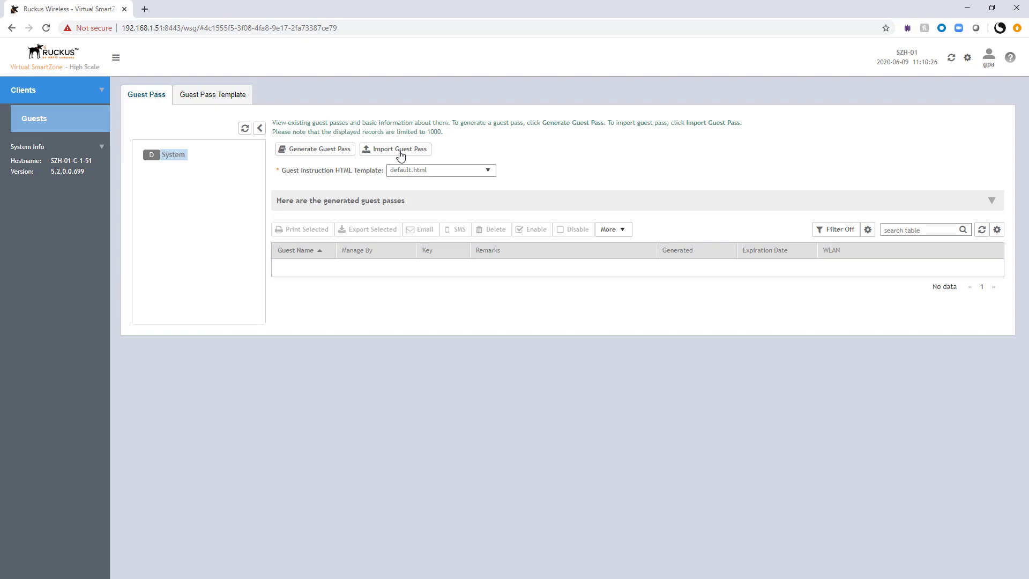
click(400, 154)
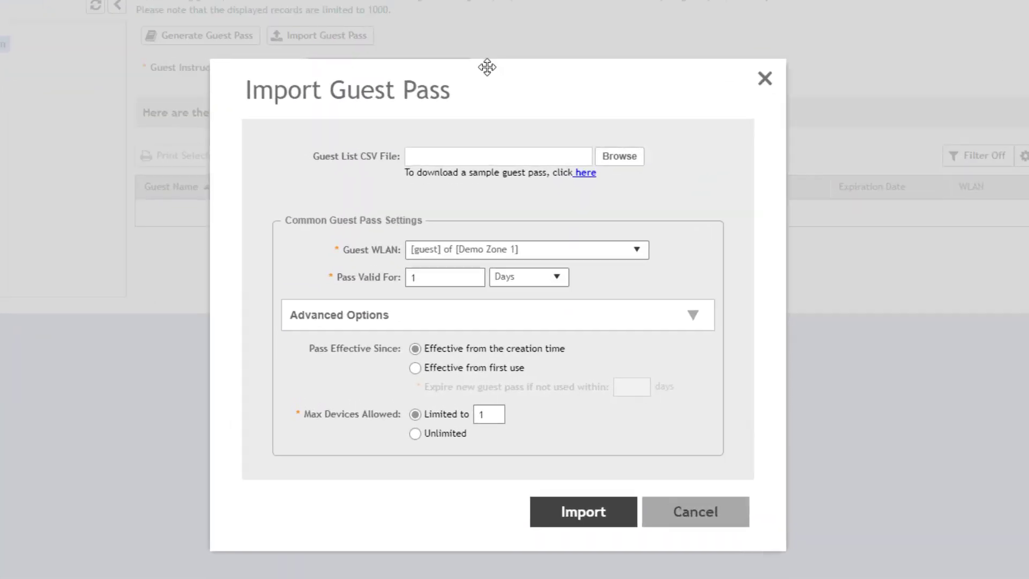
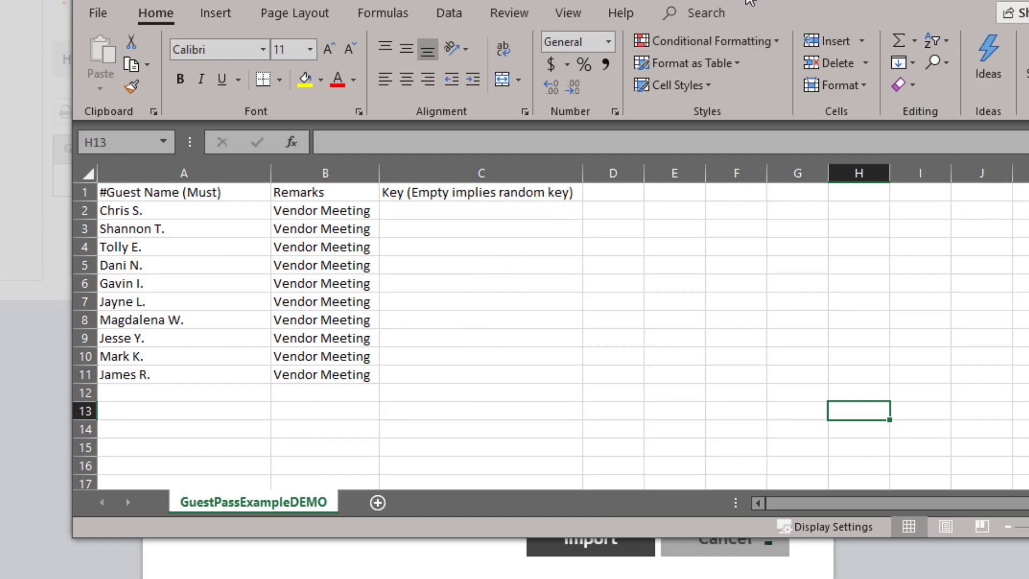
Step: Move the spreadsheet aside and browse for the guest list CSV file to import
drag(749, 3, 1028, 43)
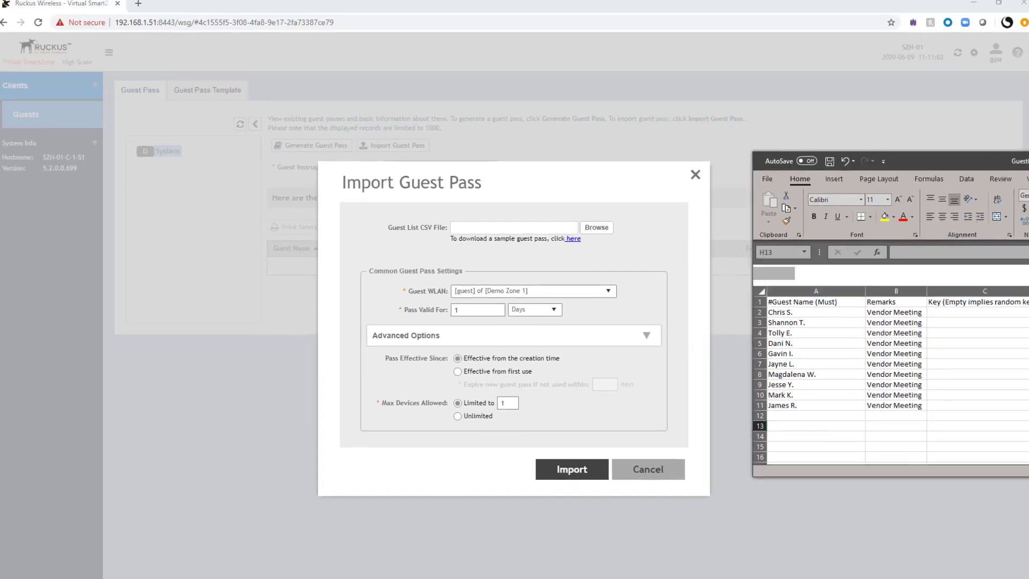
click(595, 229)
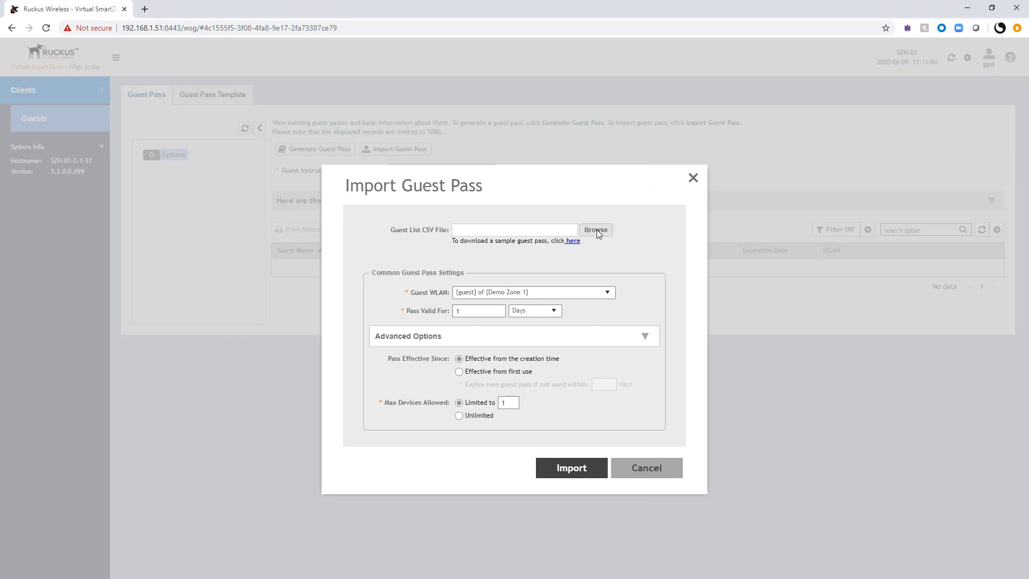
Step: Attach GuestPassExampleDEMO.csv as the guest list, which identifies 10 guest passes
double_click(164, 85)
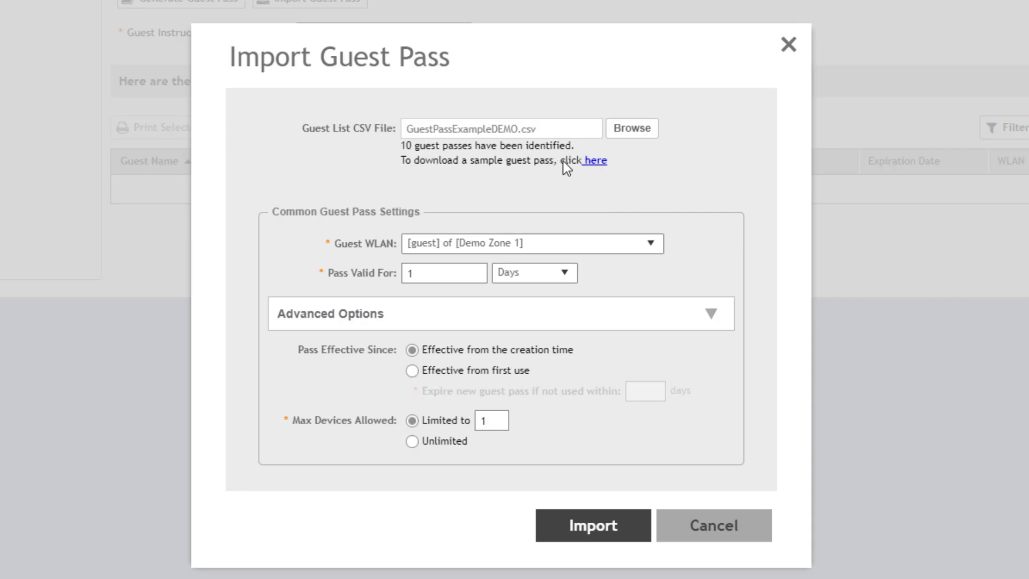
click(657, 249)
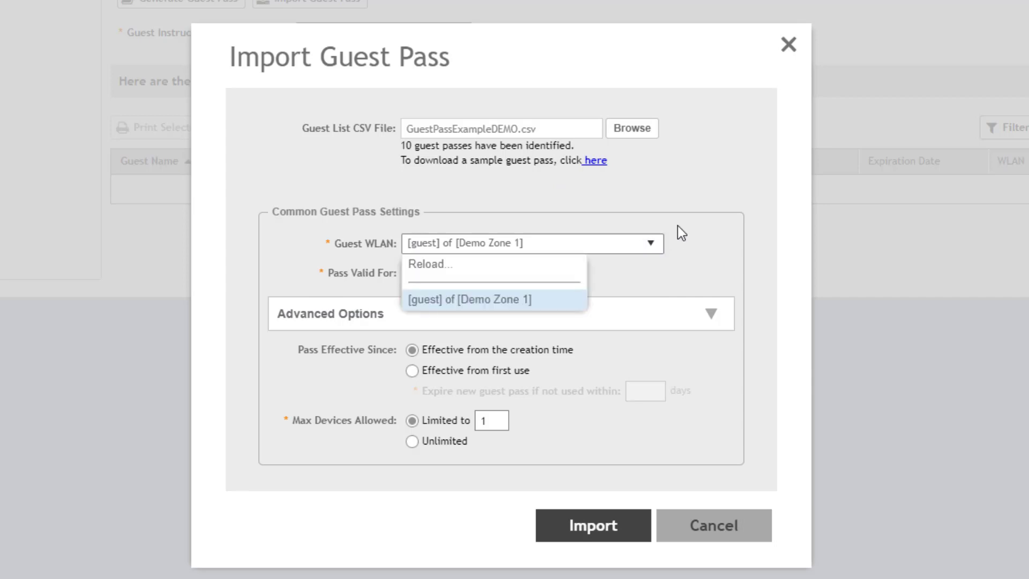
Step: Keep the guest WLAN selected and set Pass Valid For to 4 Hours
click(692, 203)
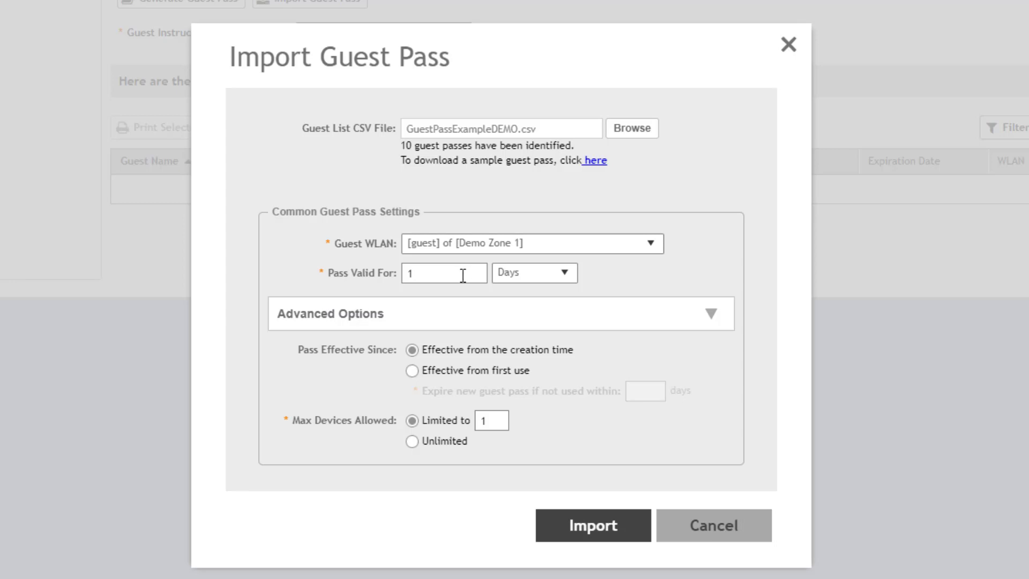
click(555, 274)
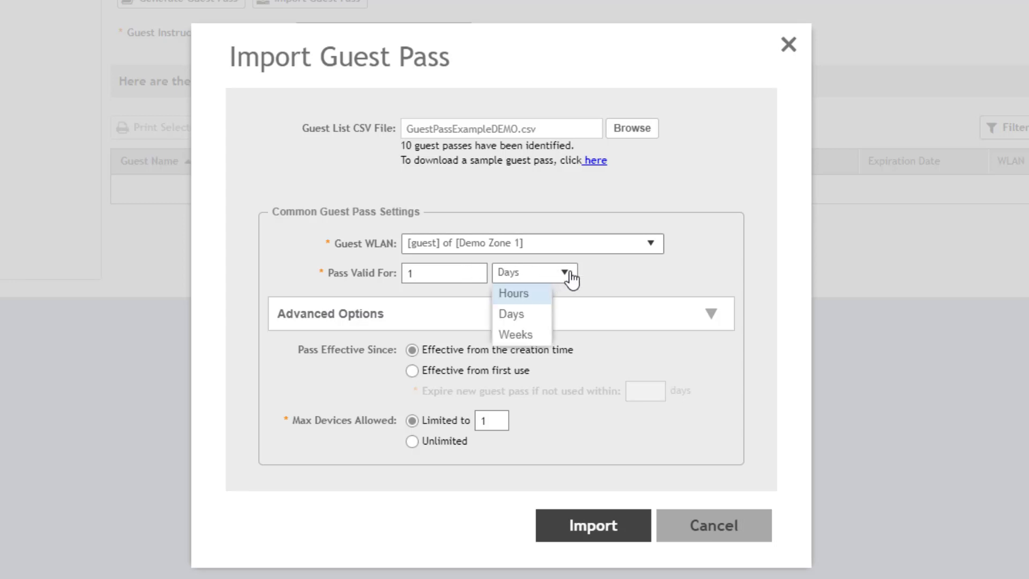
click(569, 277)
drag(432, 274, 368, 271)
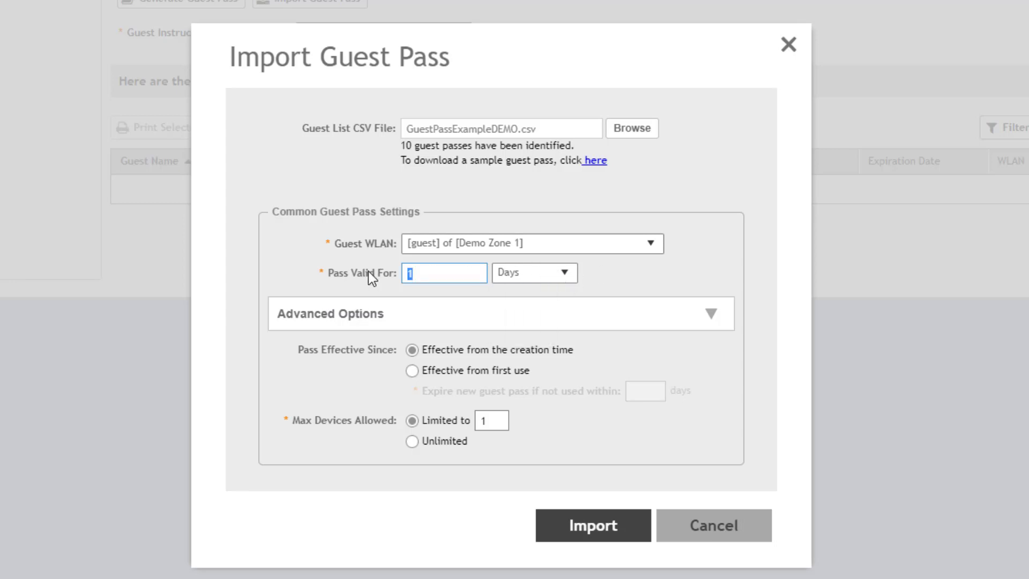
text(4)
click(551, 273)
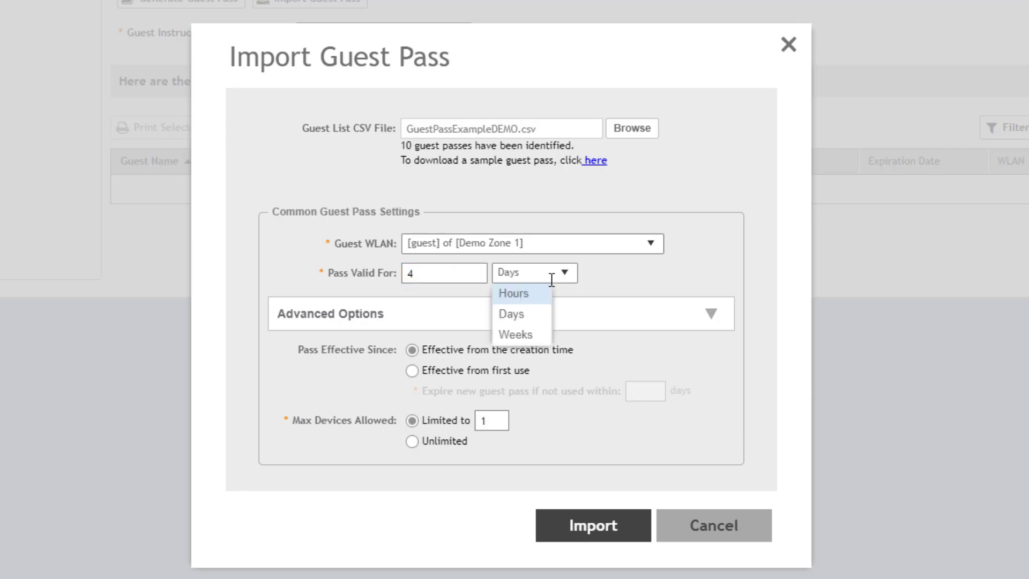
click(525, 294)
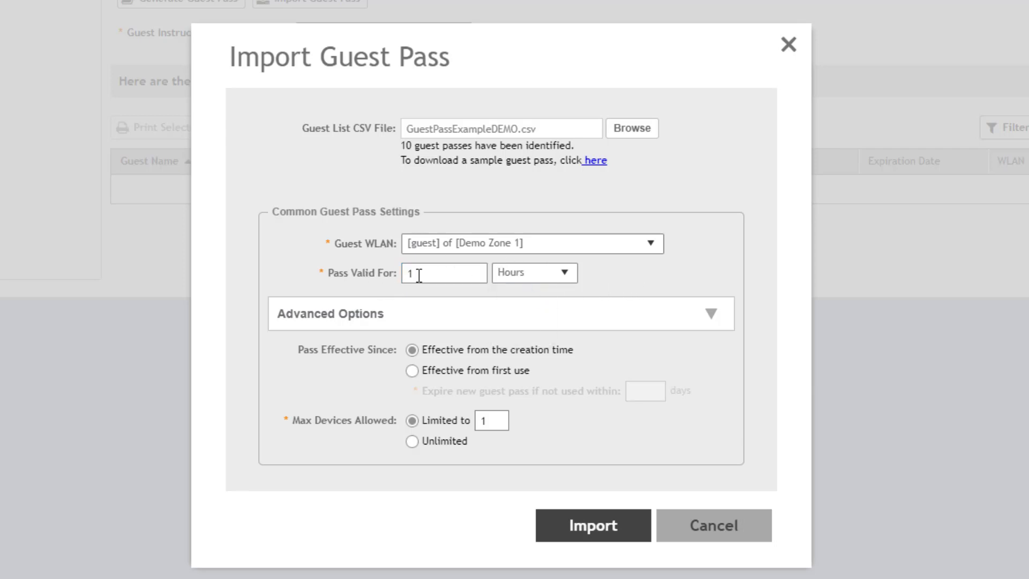
drag(420, 274, 361, 277)
text(4)
Step: Make passes effective from first use, expiring unused after 2 days, limited to 2 devices, session duration off
click(411, 369)
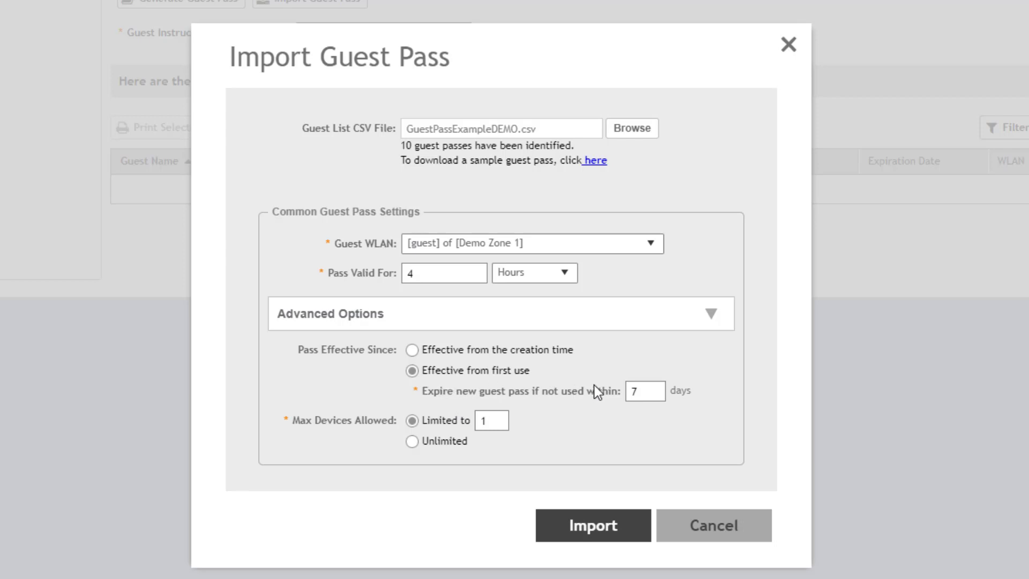
double_click(657, 400)
text(2)
drag(501, 420, 408, 420)
text(2)
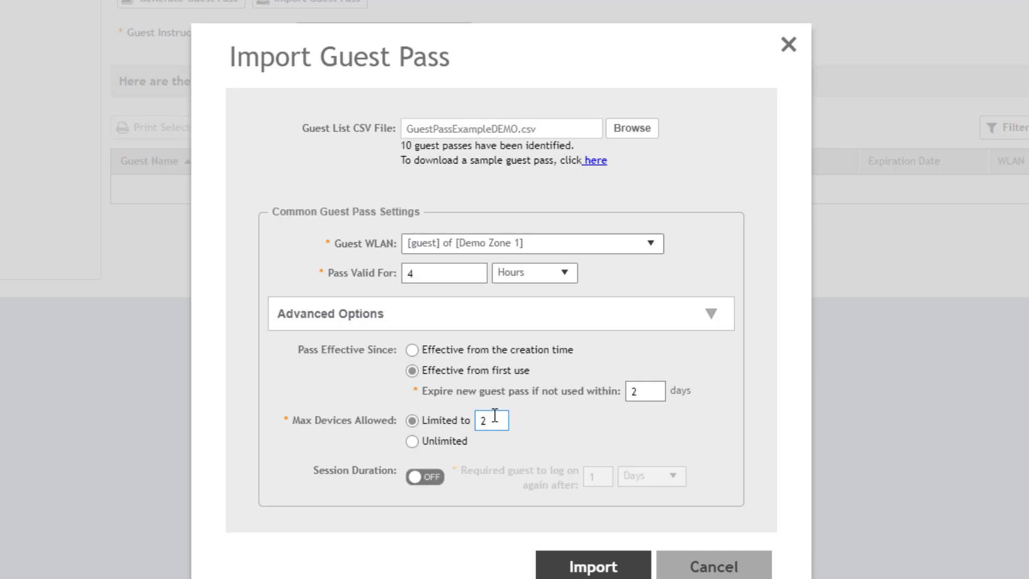
click(430, 483)
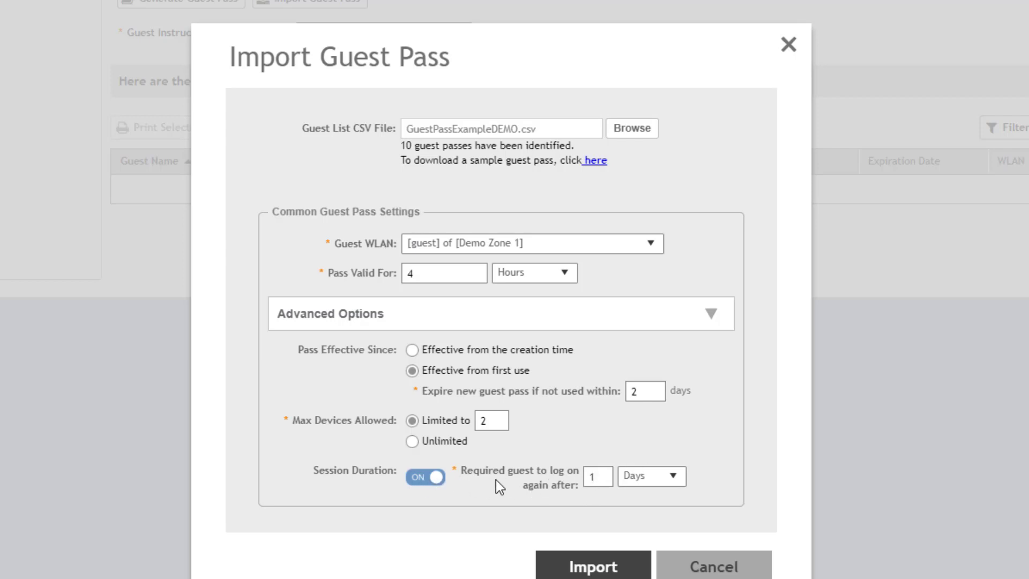
click(421, 480)
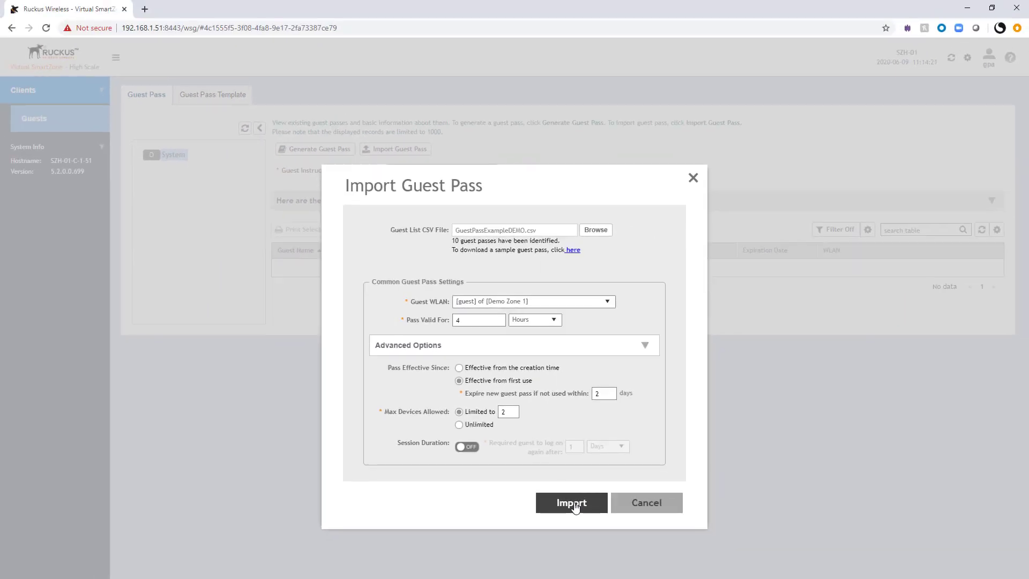
Step: Import the 10 guest passes and select the first guest's pass in the table
click(574, 505)
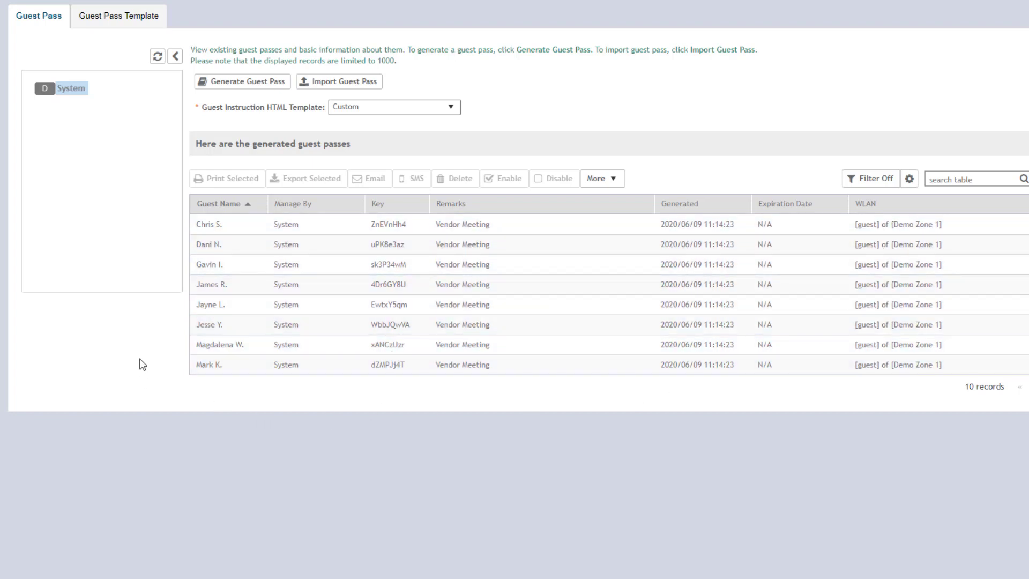
click(212, 225)
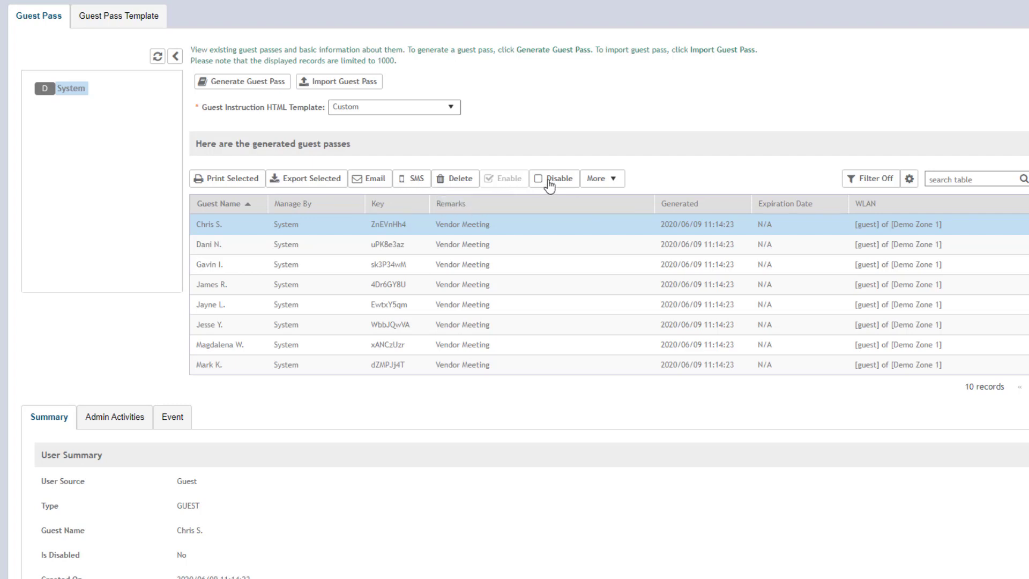
Step: Print the first guest's pass instructions and bring the Quick Start Guide PDF into view
click(230, 180)
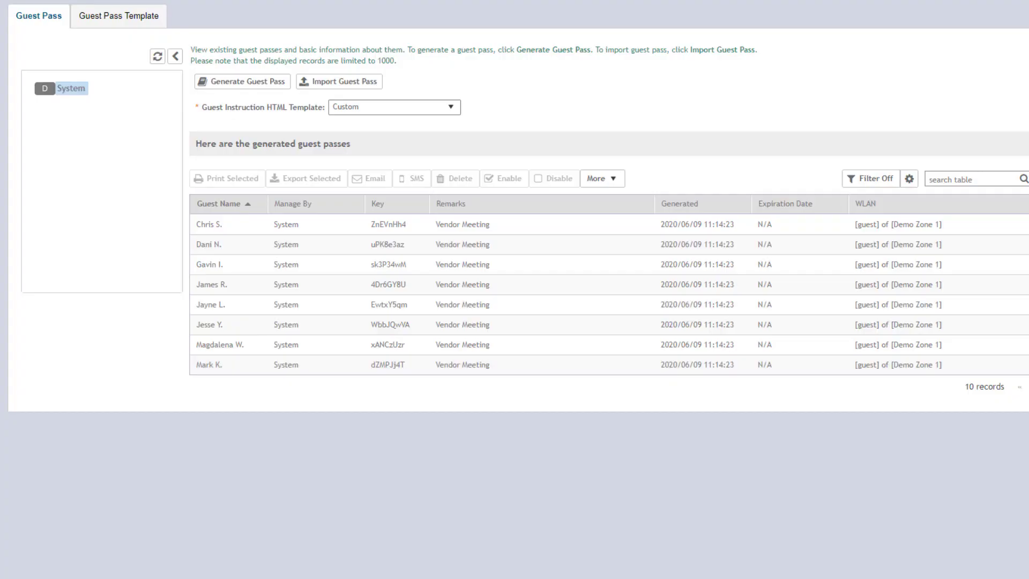
drag(1028, 67, 666, 91)
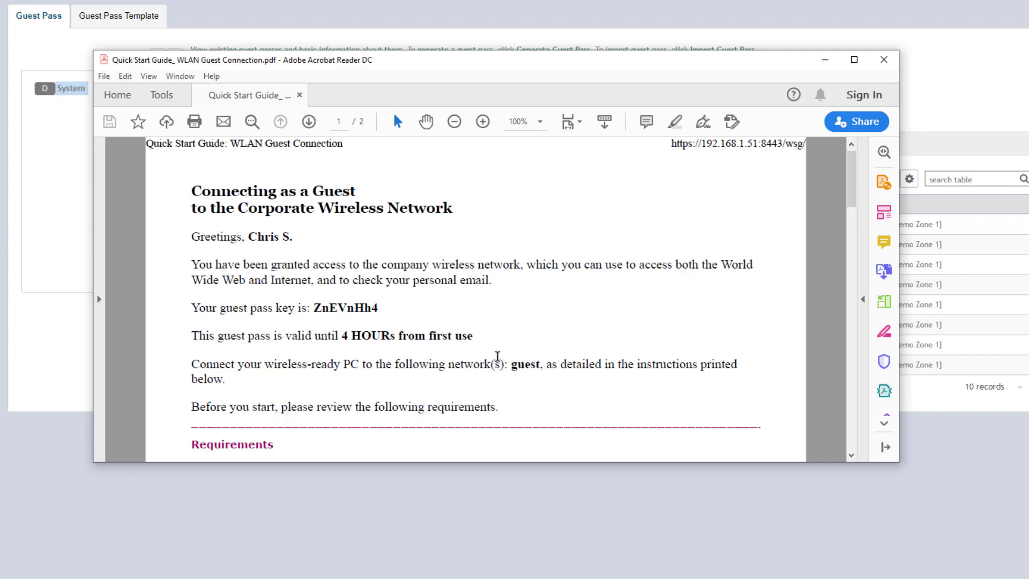
Step: Close the guest pass PDF to return to SmartZone's guest pass list
scroll(496, 349, down, 1)
scroll(496, 350, up, 1)
click(883, 60)
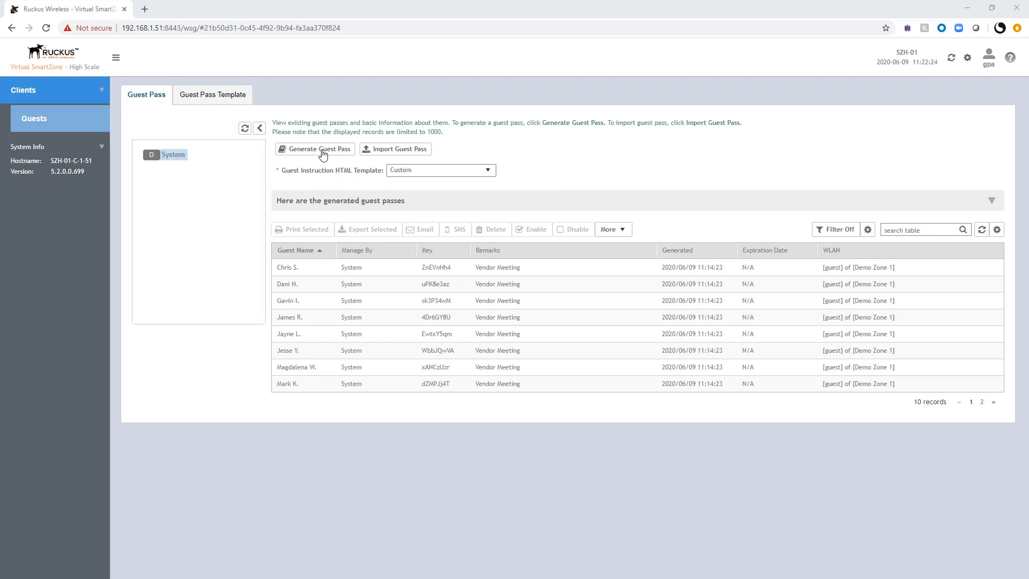
Step: Start a new guest pass with the guest name 'Vendor User'
click(320, 149)
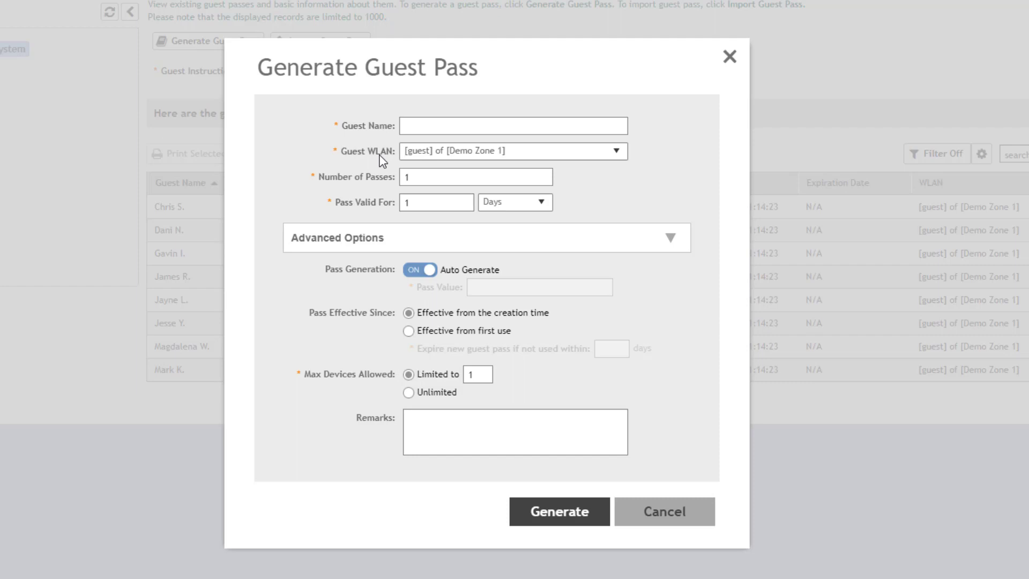
click(434, 123)
text(Vendor User)
Step: Set Number of Passes to 1, turn off automatic generation, and enter a custom pass value
click(418, 273)
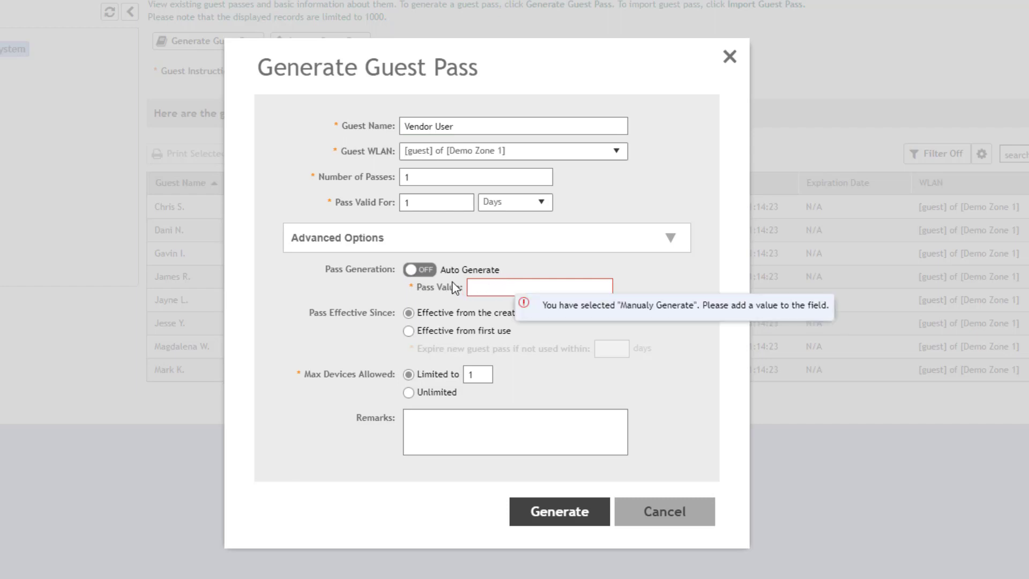
click(421, 270)
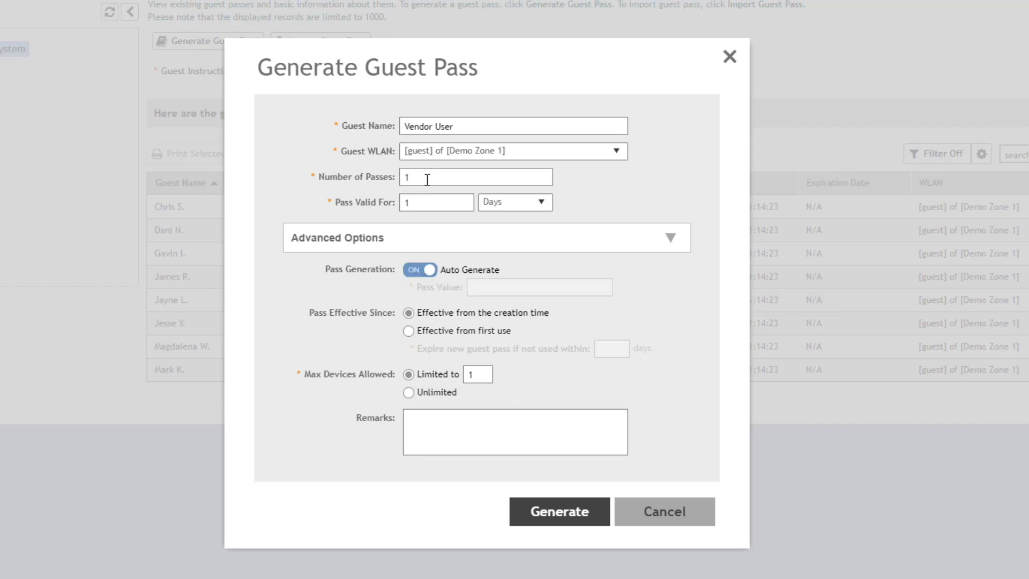
drag(426, 176, 363, 183)
text(2)
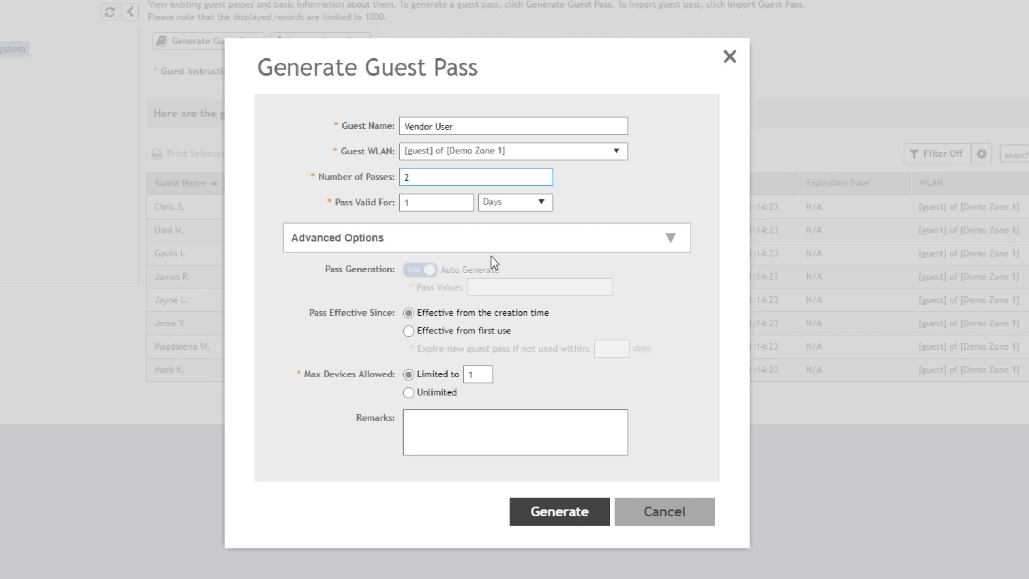
click(364, 170)
text(1)
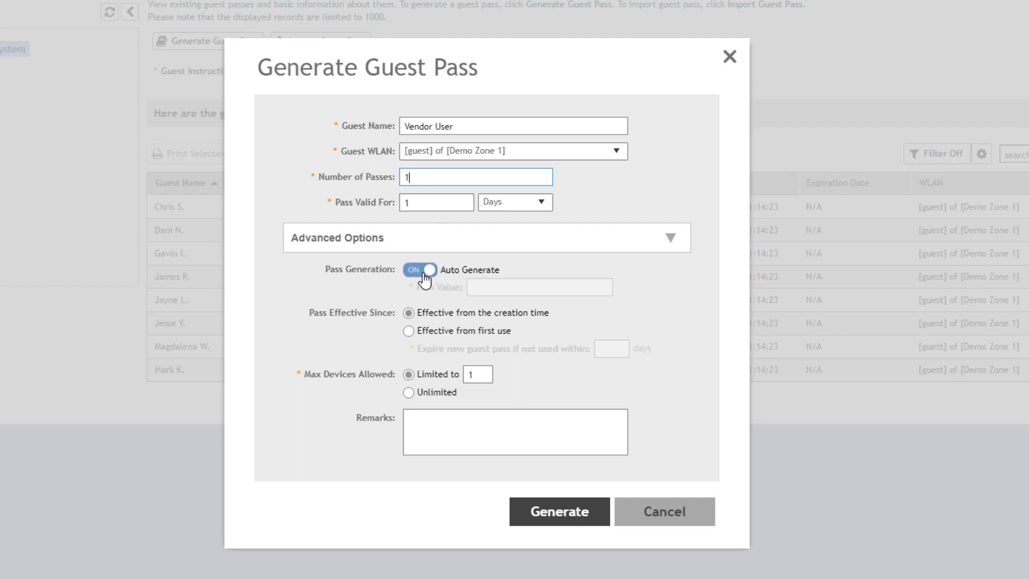
click(429, 282)
click(550, 292)
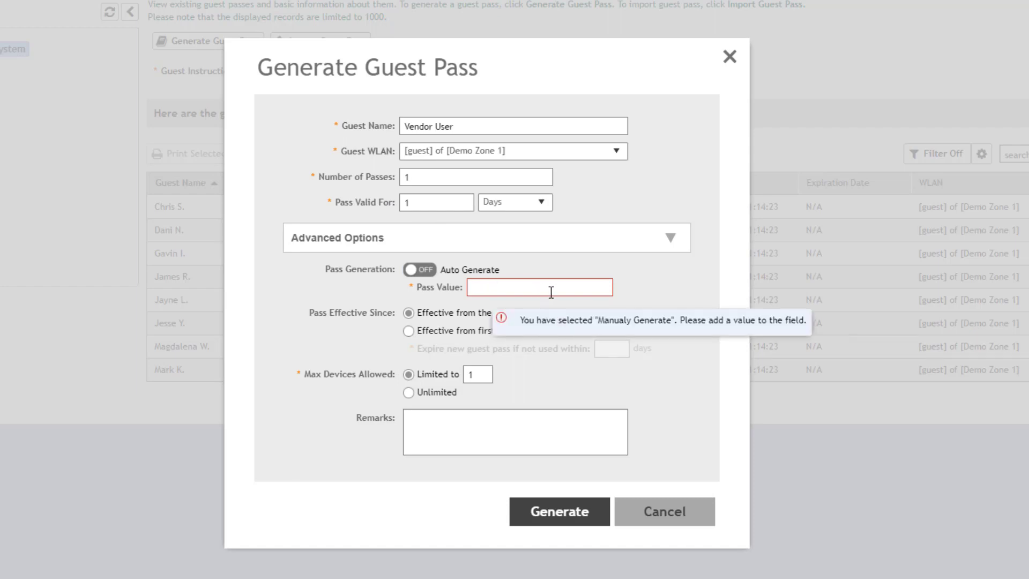
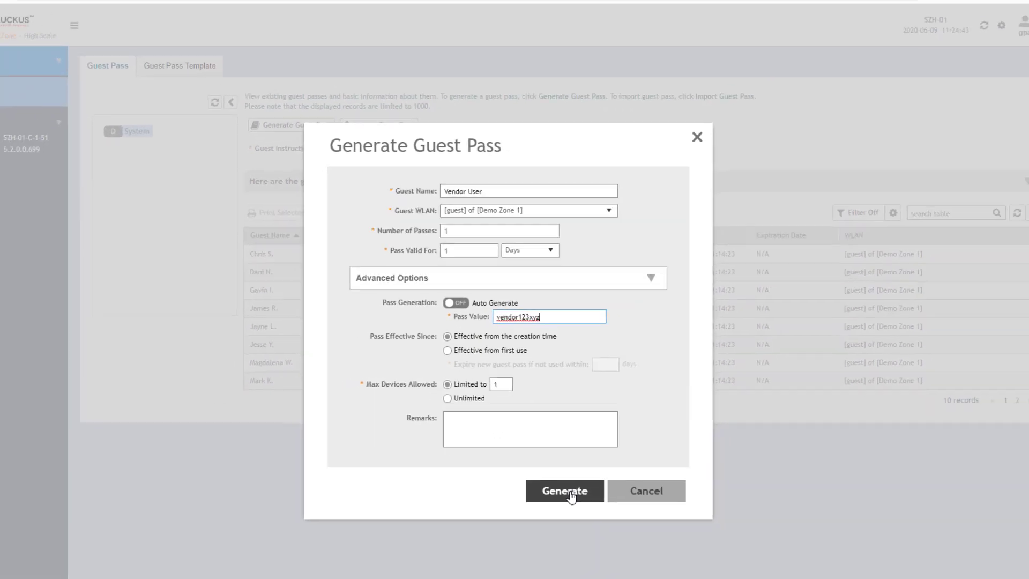
Step: Generate the Vendor User pass and show page 2 of the guest pass list
click(563, 513)
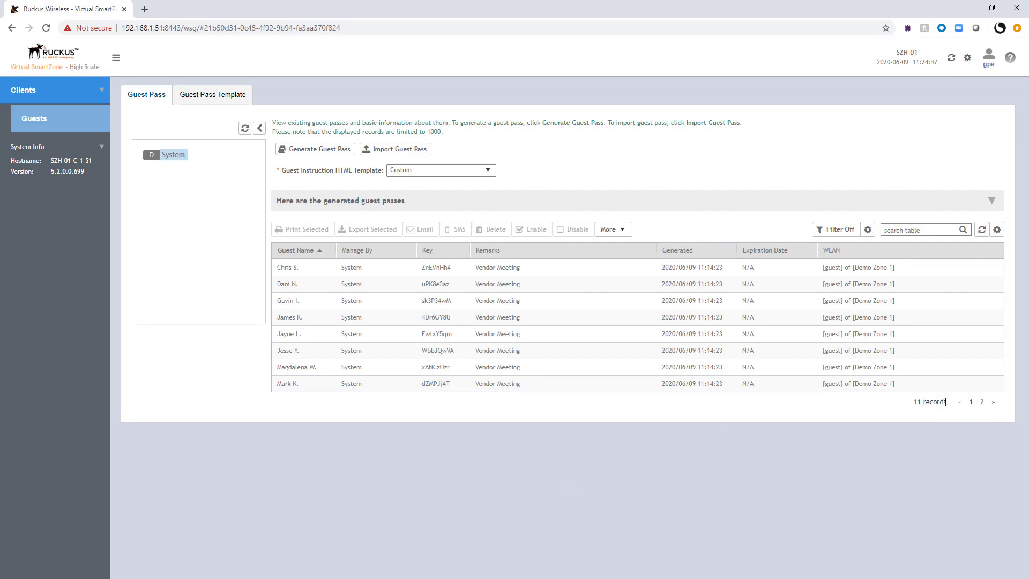
click(981, 407)
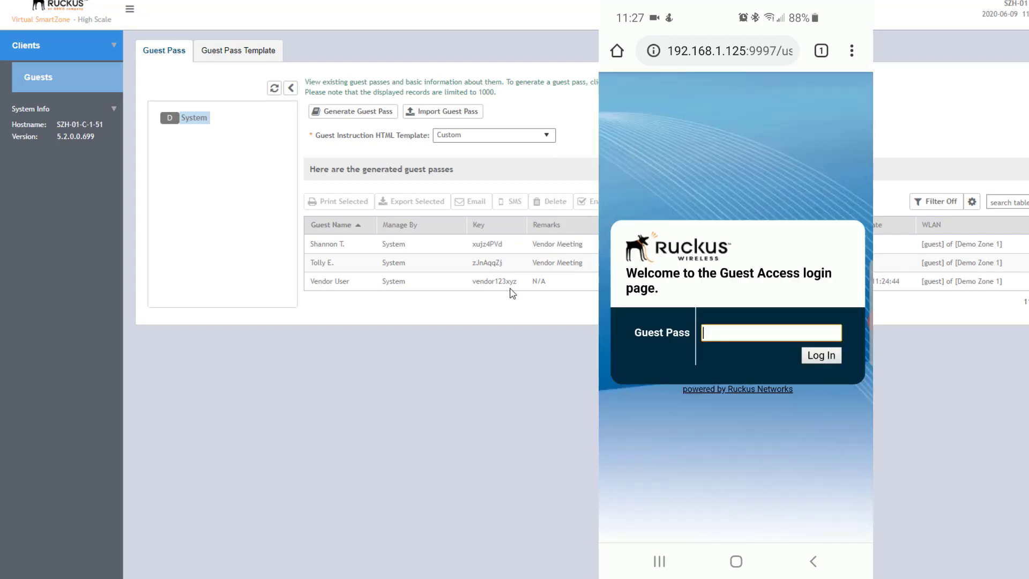
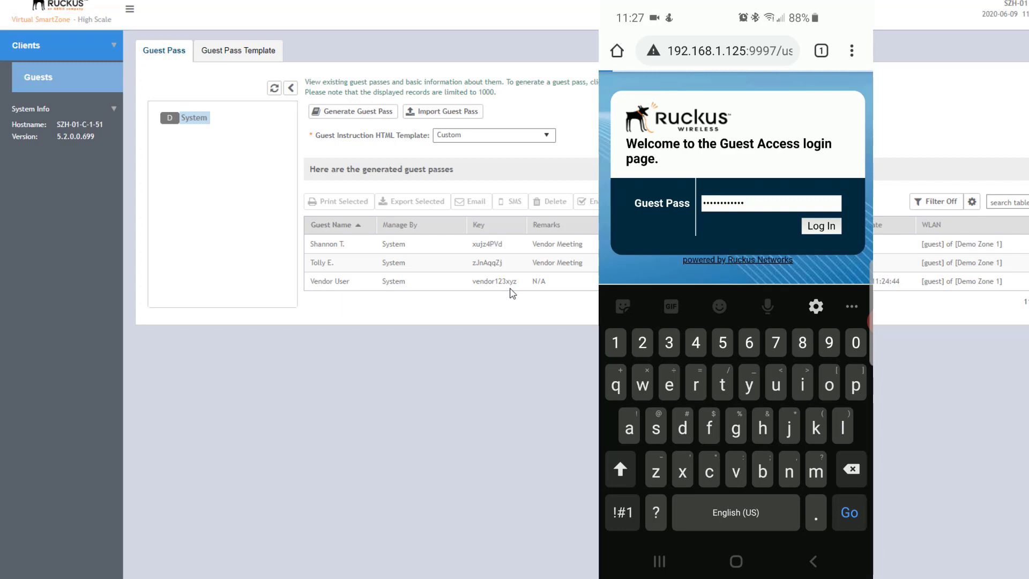
Step: Sign in on the phone's guest portal with the Vendor User guest pass and accept the terms to reach Authenticated
key(Return)
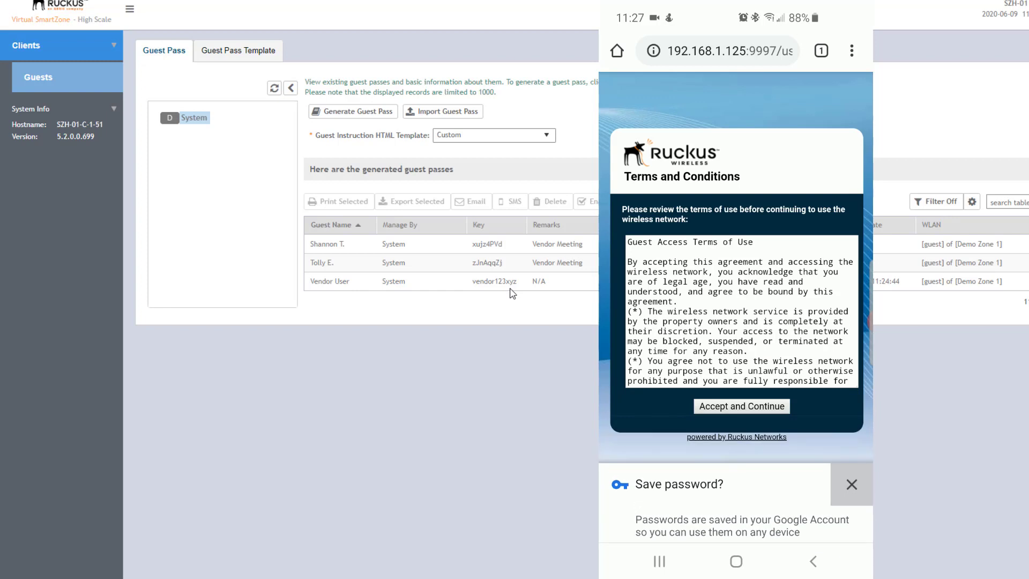
scroll(741, 310, down, 3)
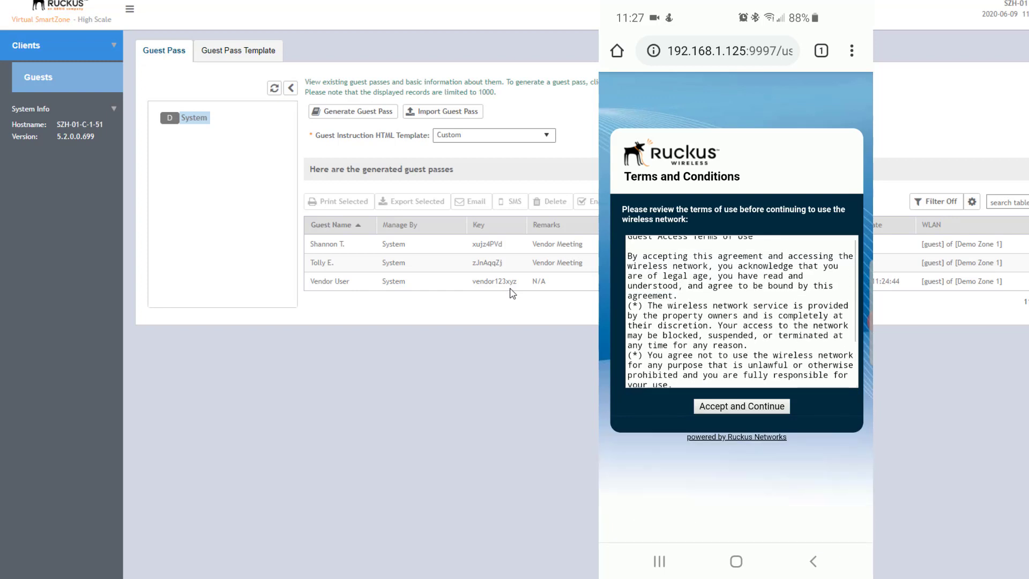
scroll(741, 311, down, 3)
scroll(741, 311, up, 2)
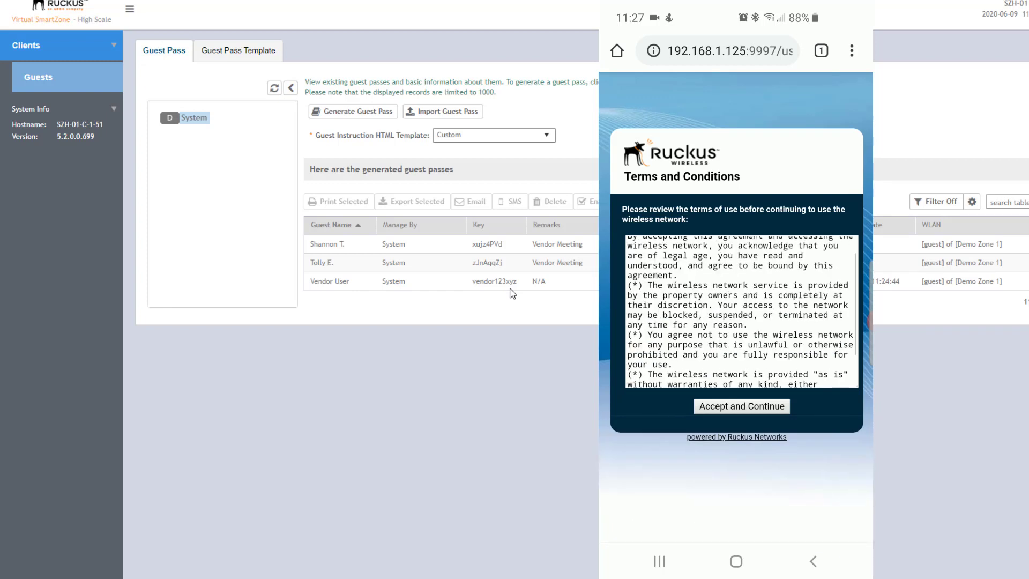
scroll(741, 310, up, 2)
click(741, 405)
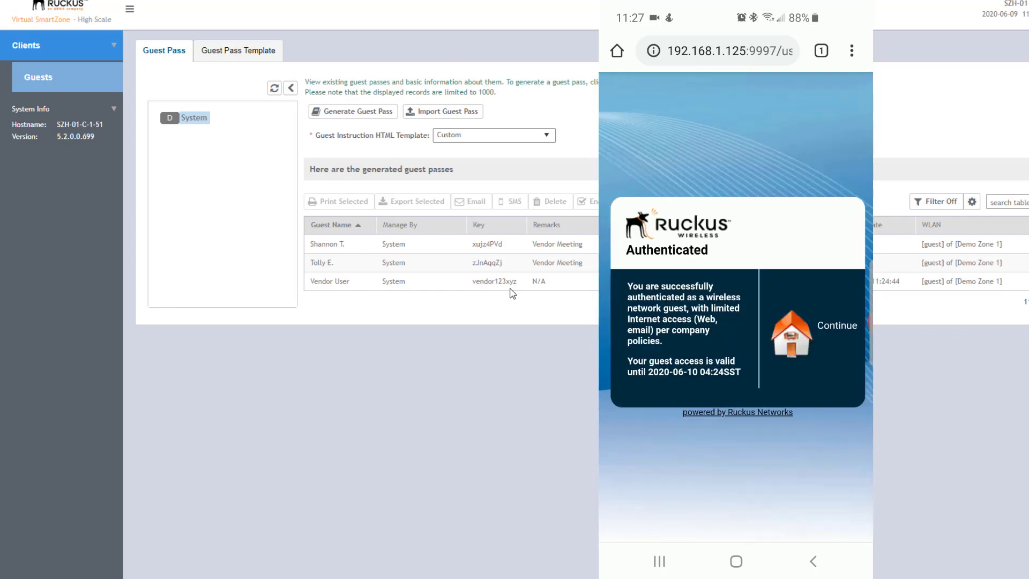